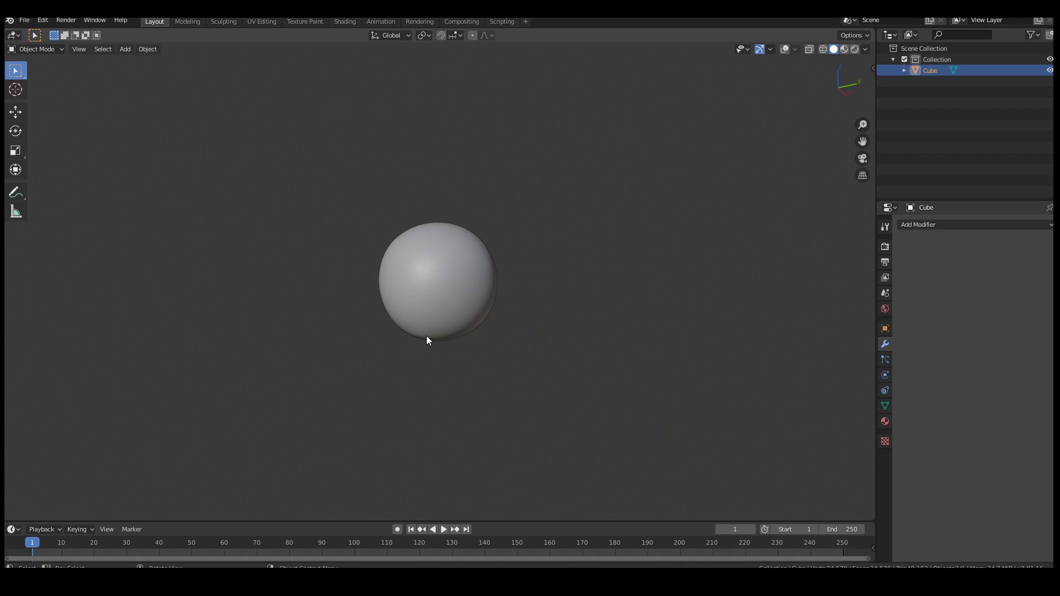
# Switch the sphere from Object Mode to Sculpt Mode.
pyautogui.hotkey('ctrl', 'Tab')
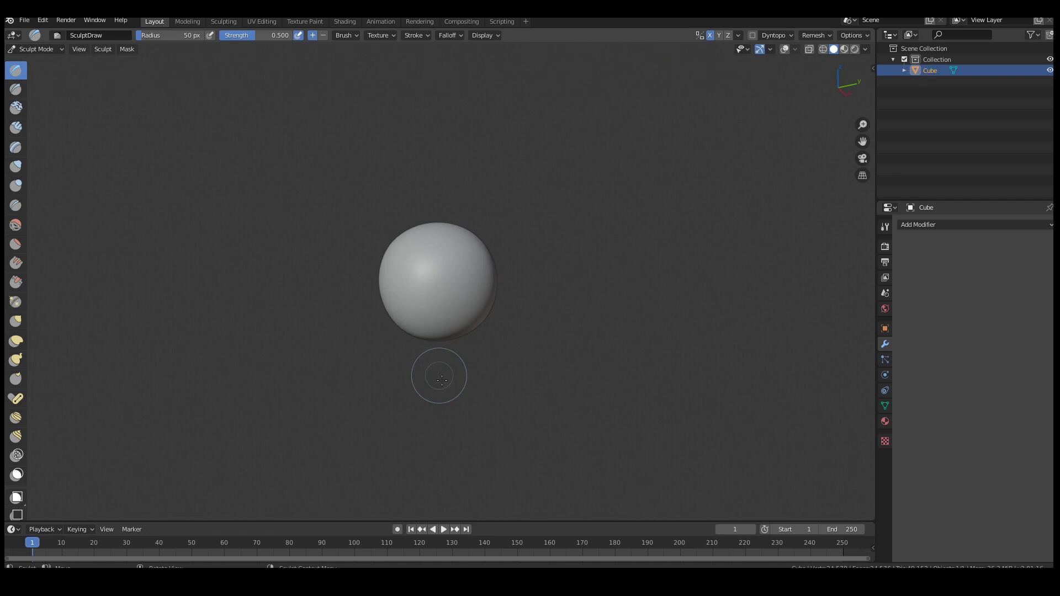
pyautogui.moveTo(432, 282); pyautogui.dragTo(416, 281, button='middle')
pyautogui.scroll(-1, 437, 275)
pyautogui.scroll(3, 437, 276)
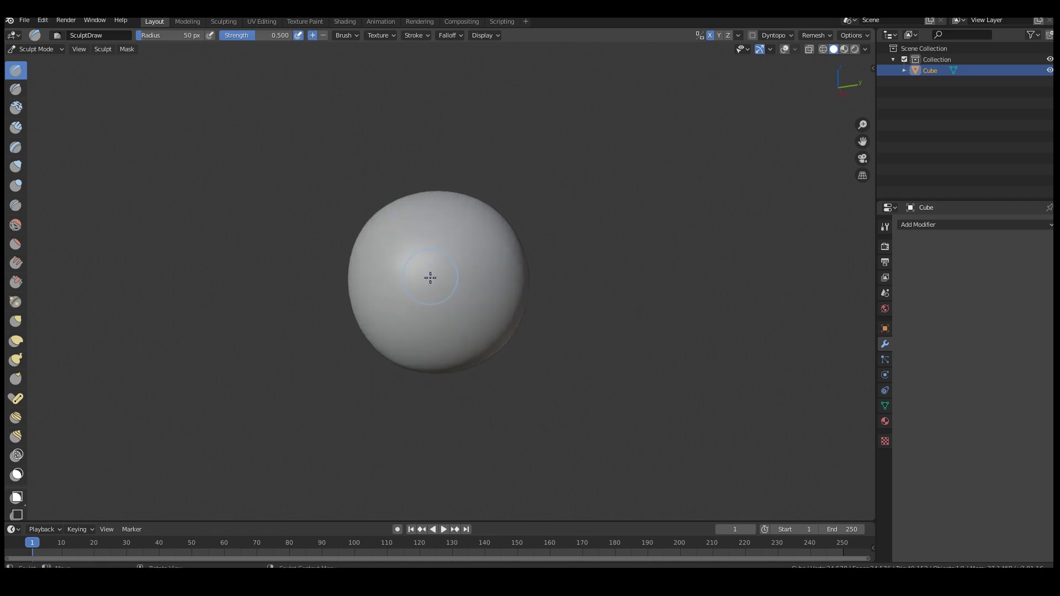
pyautogui.moveTo(431, 278)
pyautogui.mouseDown(button='middle')
pyautogui.moveTo(445, 262)
pyautogui.moveTo(433, 275)
pyautogui.mouseUp(button='middle')
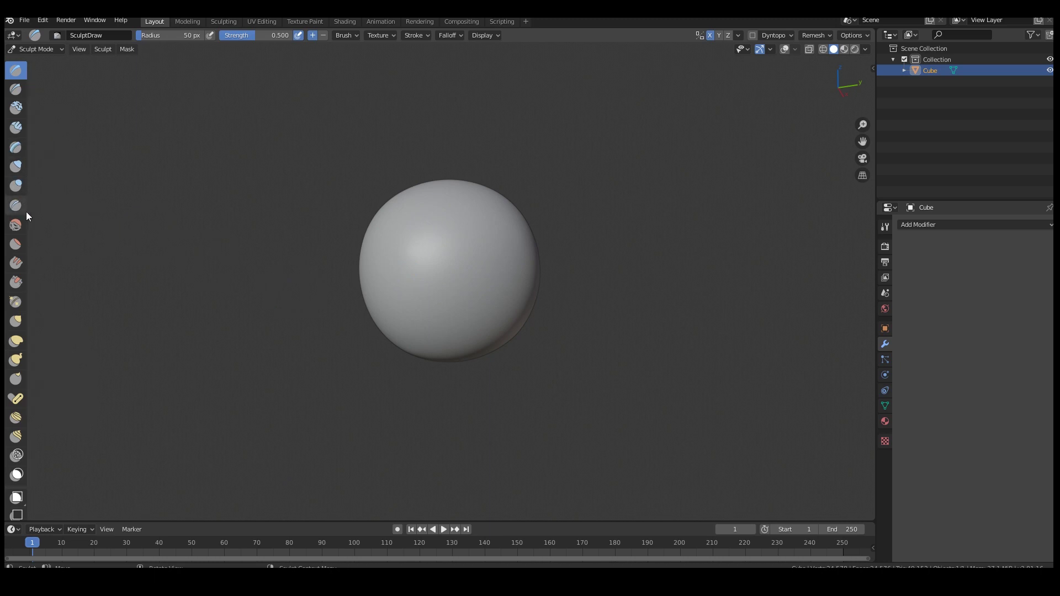
# Activate the Grab brush and switch from it to the Smooth brush.
pyautogui.press('g')
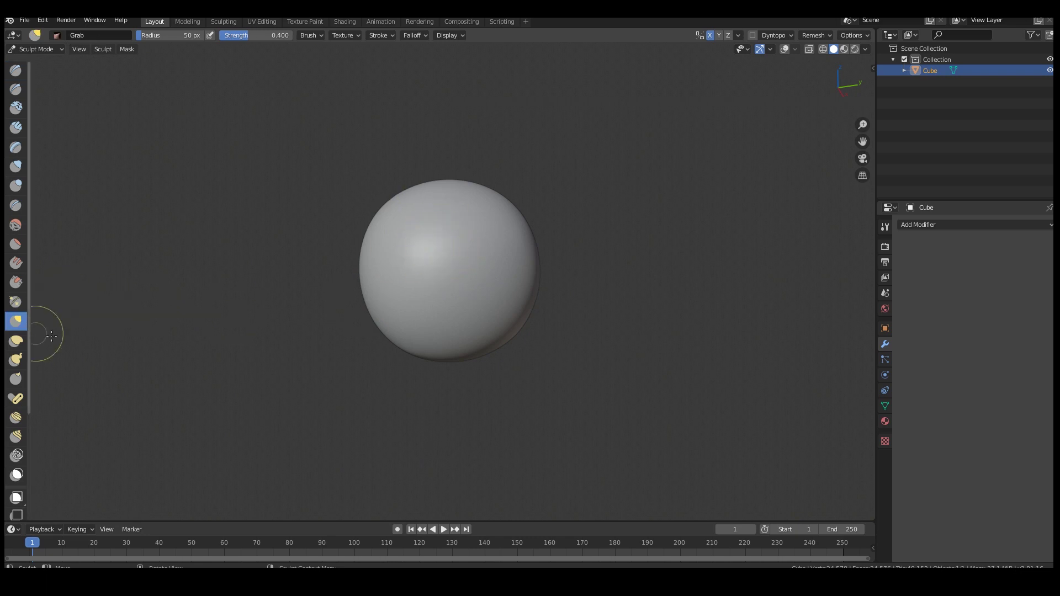
pyautogui.press('s')
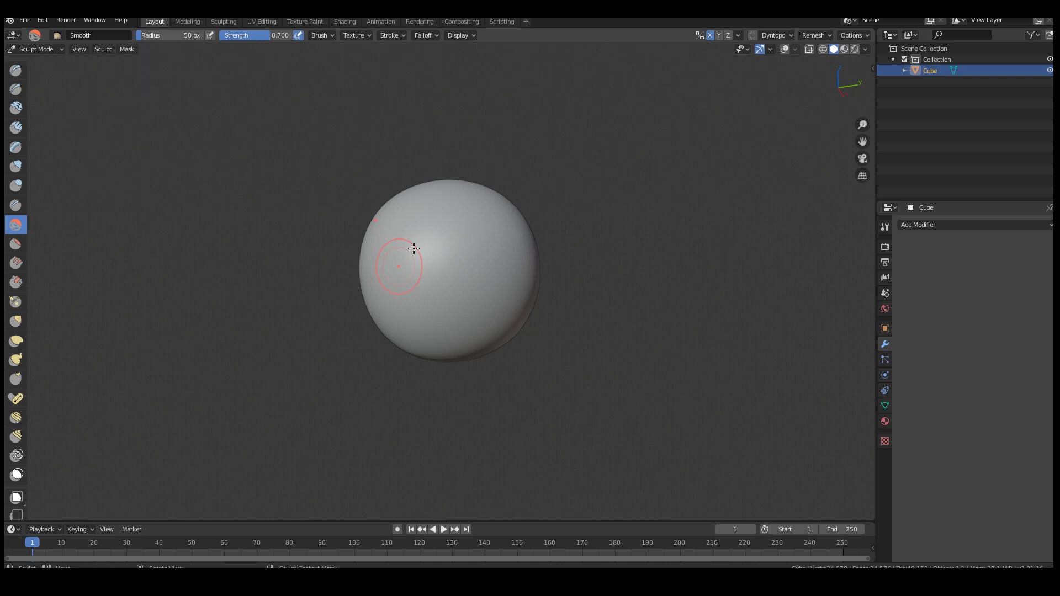
pyautogui.moveTo(414, 249); pyautogui.dragTo(440, 251, button='middle')
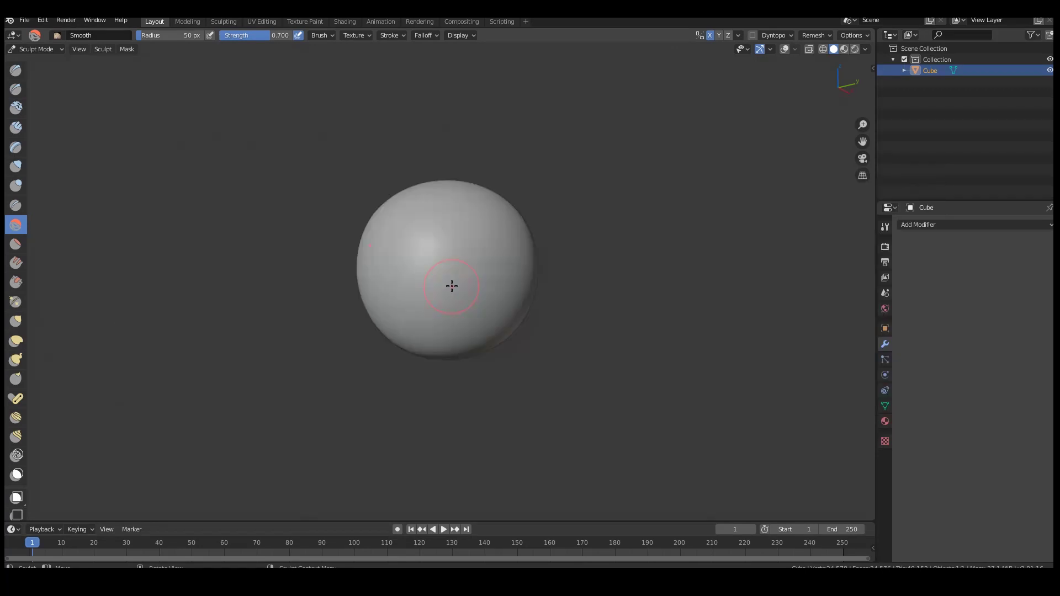
pyautogui.moveTo(453, 287); pyautogui.dragTo(441, 267, button='middle')
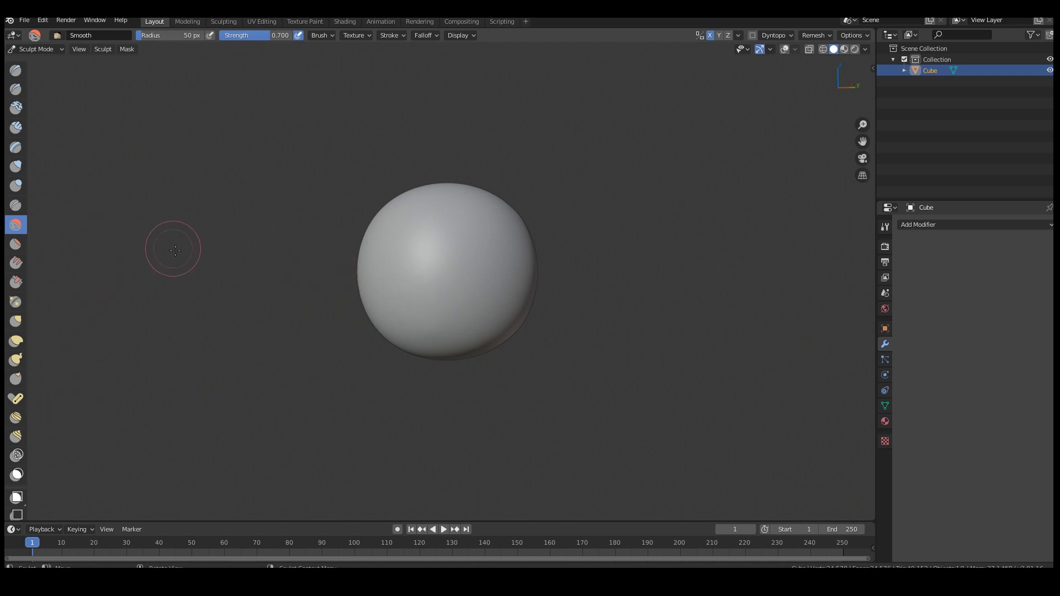
# Change the Draw brush's assigned shortcut to D.
pyautogui.rightClick(18, 71)
pyautogui.rightClick(17, 71)
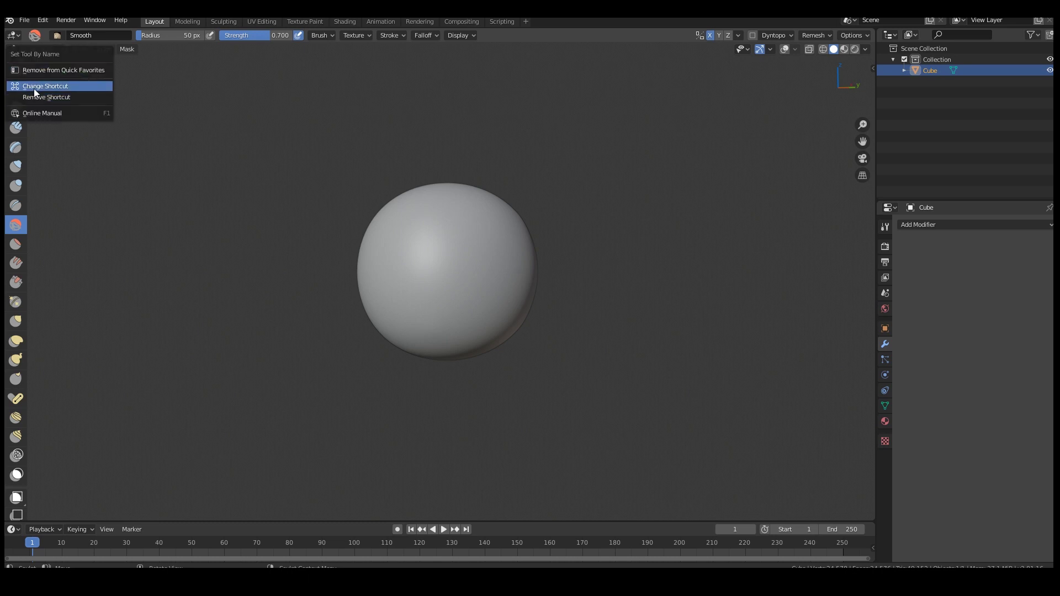
pyautogui.click(32, 86)
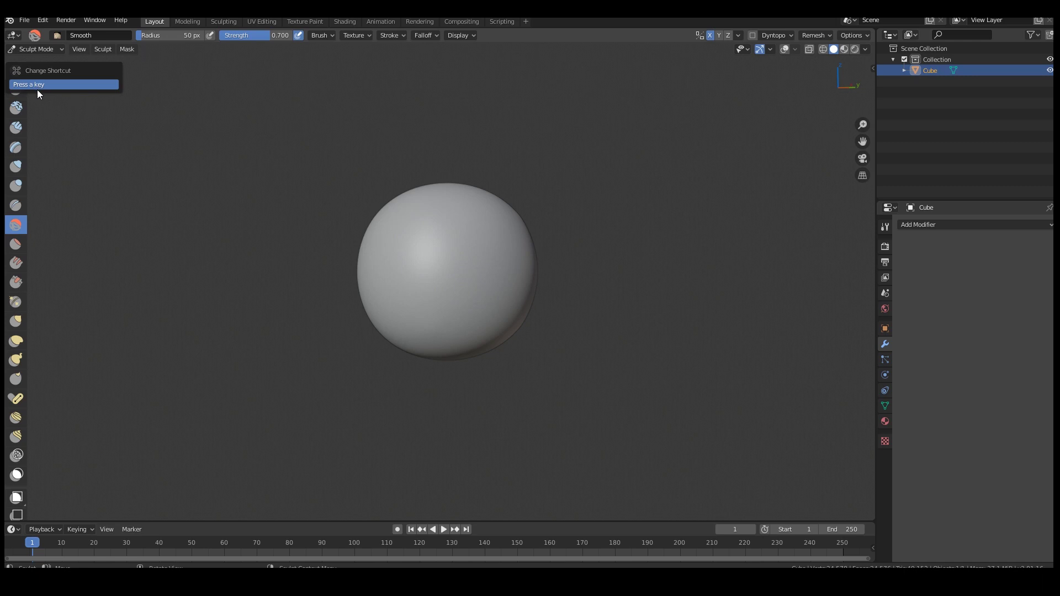
pyautogui.press('d')
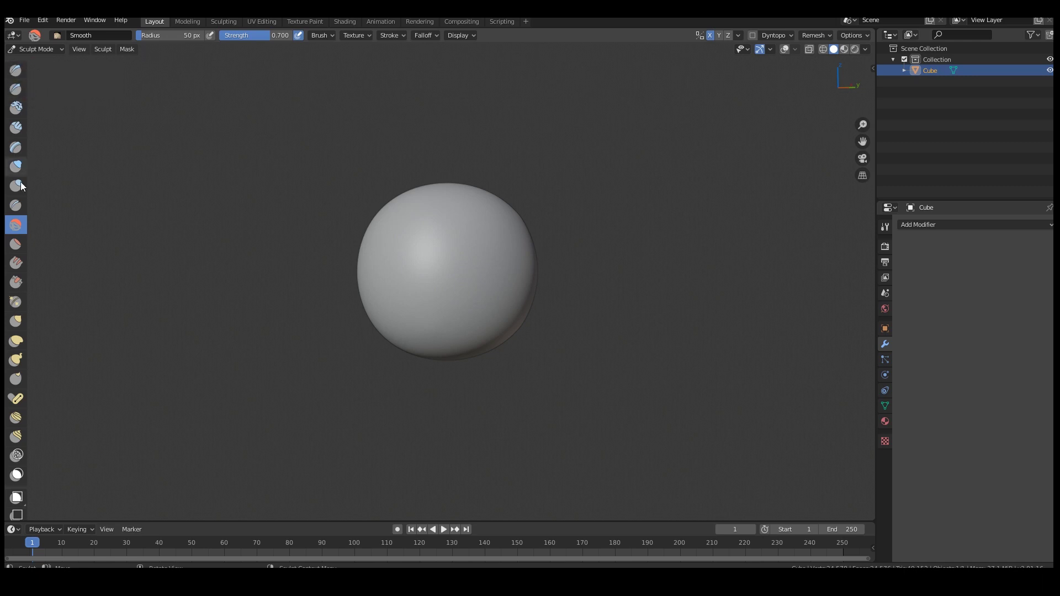
# Change the Grab brush's assigned shortcut to G.
pyautogui.rightClick(19, 327)
pyautogui.click(17, 322)
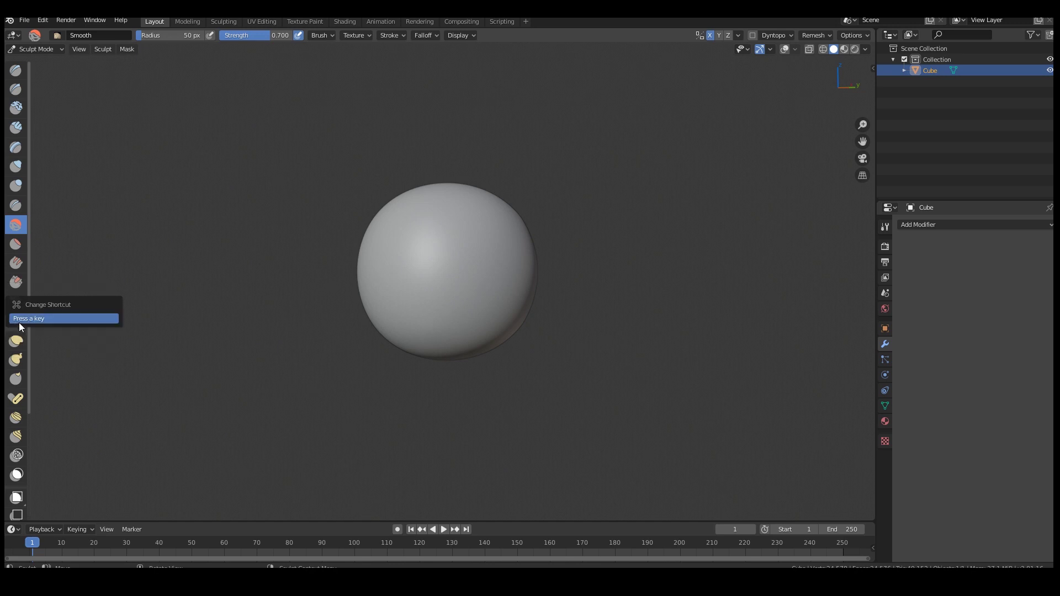
pyautogui.press('g')
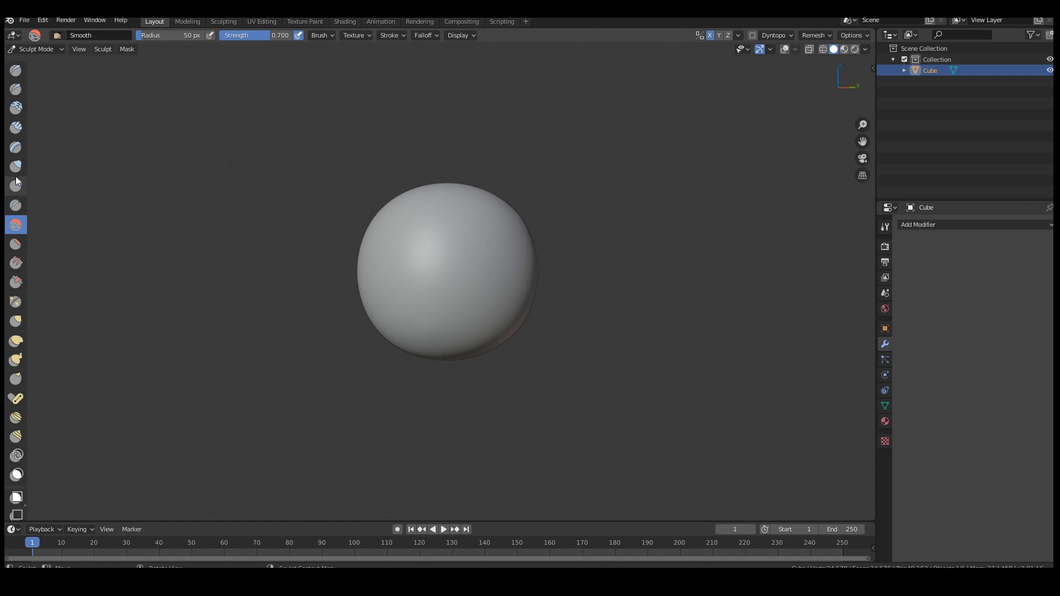
# Review the shortcut options of the Clay Strips, Crease and Inflate brushes.
pyautogui.rightClick(18, 128)
pyautogui.click(18, 127)
pyautogui.rightClick(16, 212)
pyautogui.rightClick(18, 167)
# Add the Snake Hook brush to Quick Favorites and remove the Draw brush from that list.
pyautogui.rightClick(15, 362)
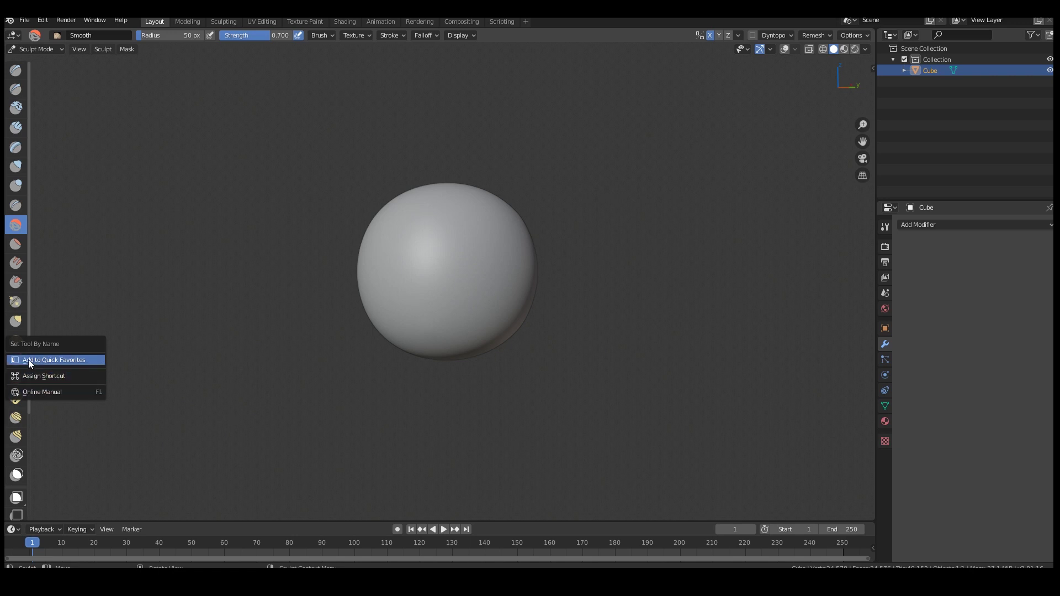
pyautogui.click(28, 360)
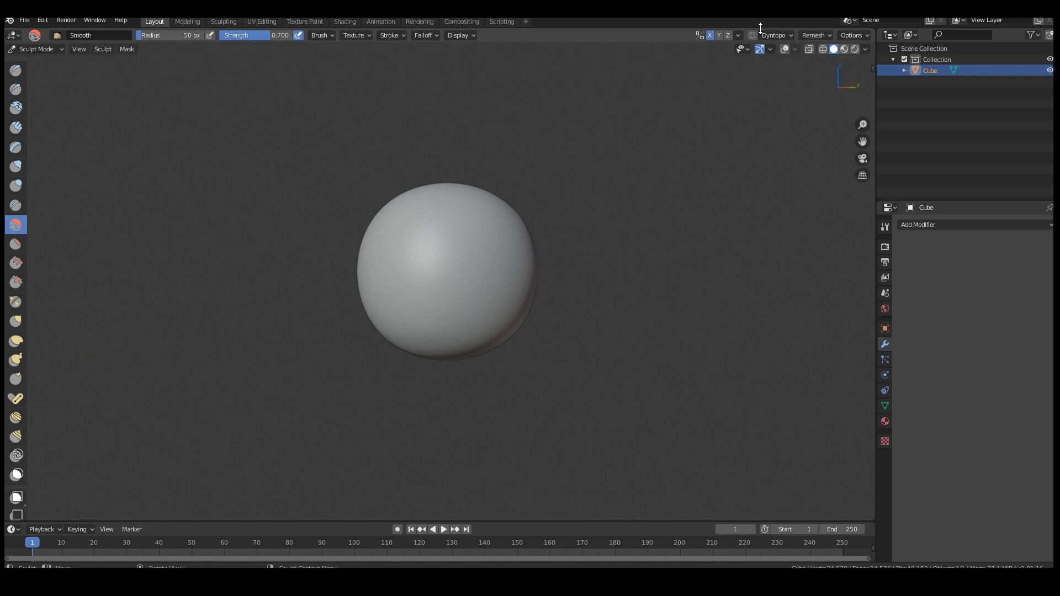
pyautogui.press('q')
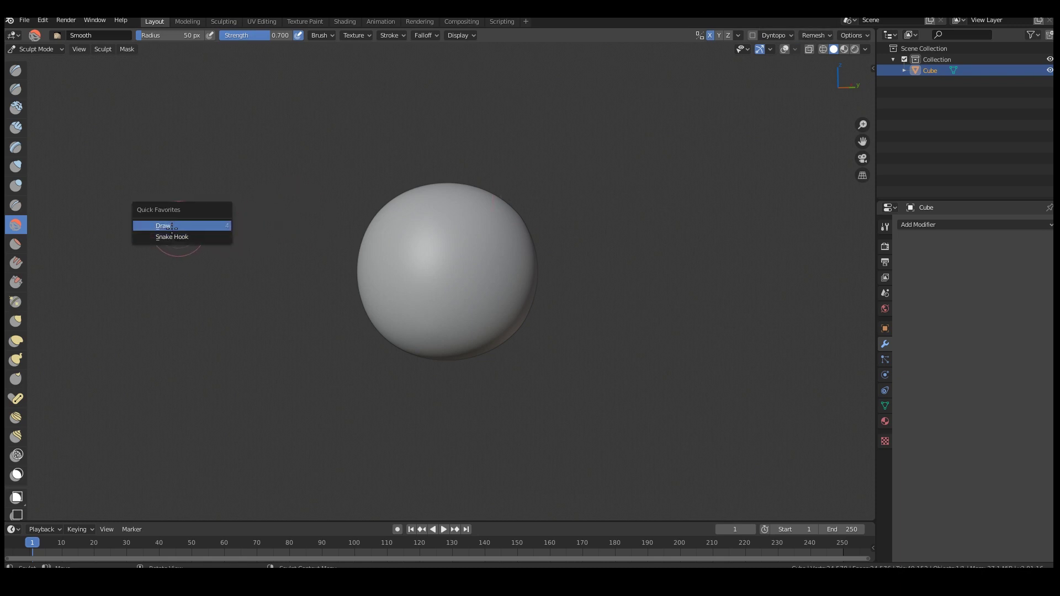
pyautogui.rightClick(170, 228)
pyautogui.click(149, 256)
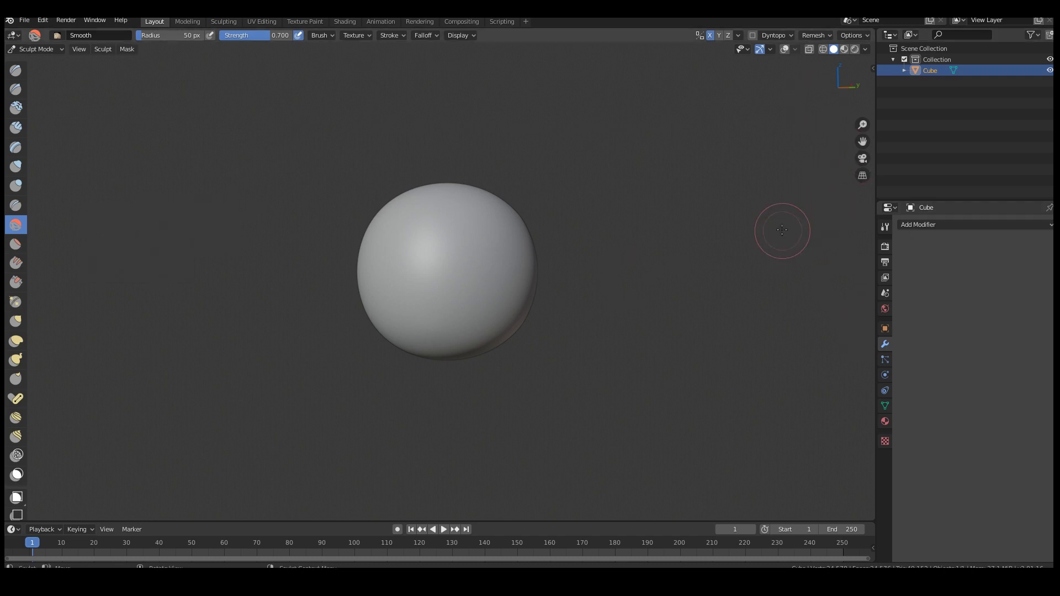
# Add the Remesh operation from the active tool settings to Quick Favorites and check the list.
pyautogui.press('n')
pyautogui.click(868, 90)
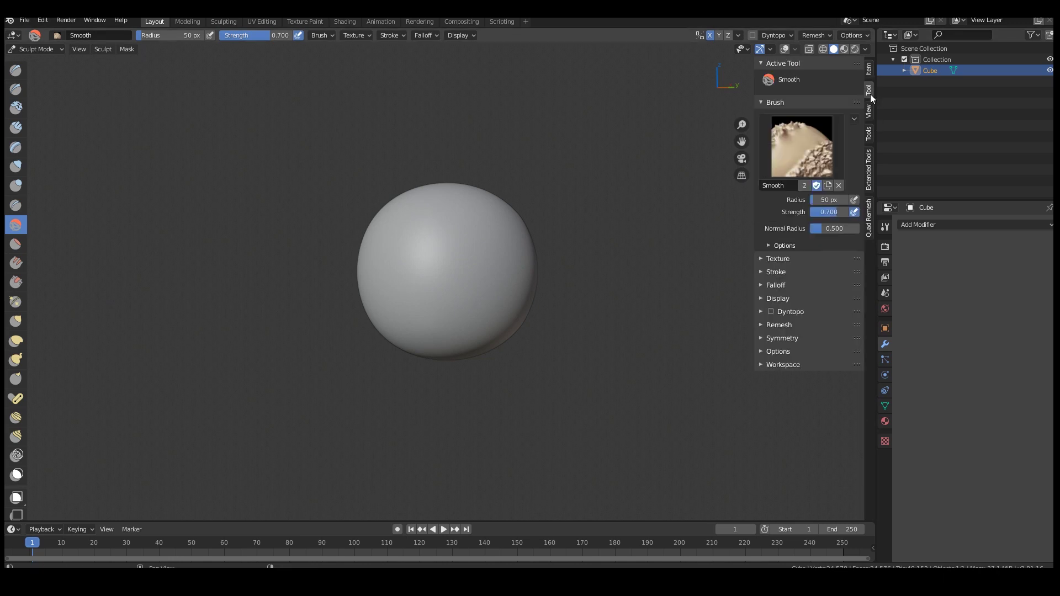
pyautogui.click(763, 327)
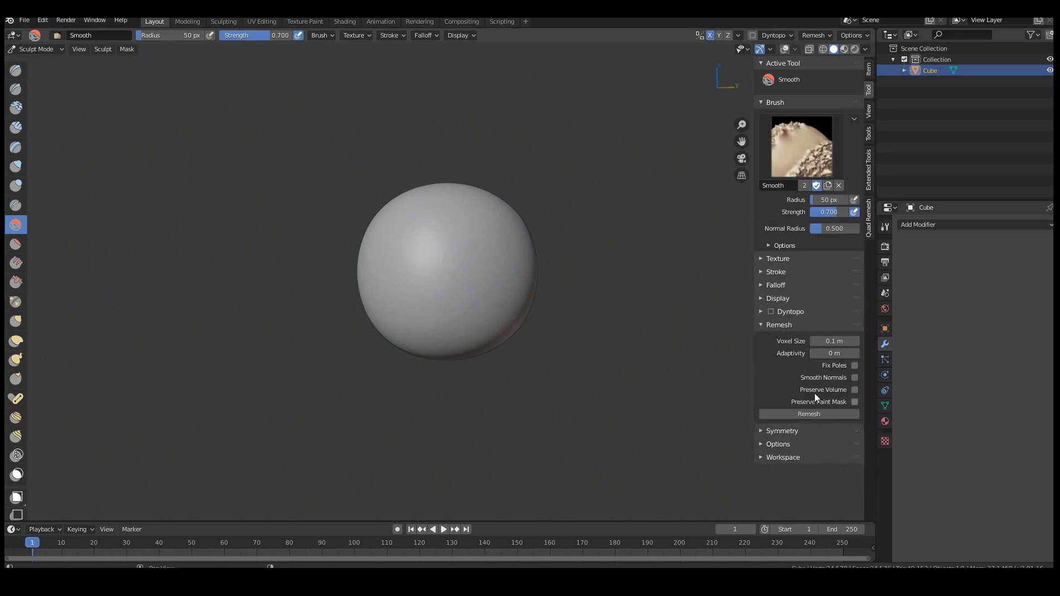
pyautogui.rightClick(803, 414)
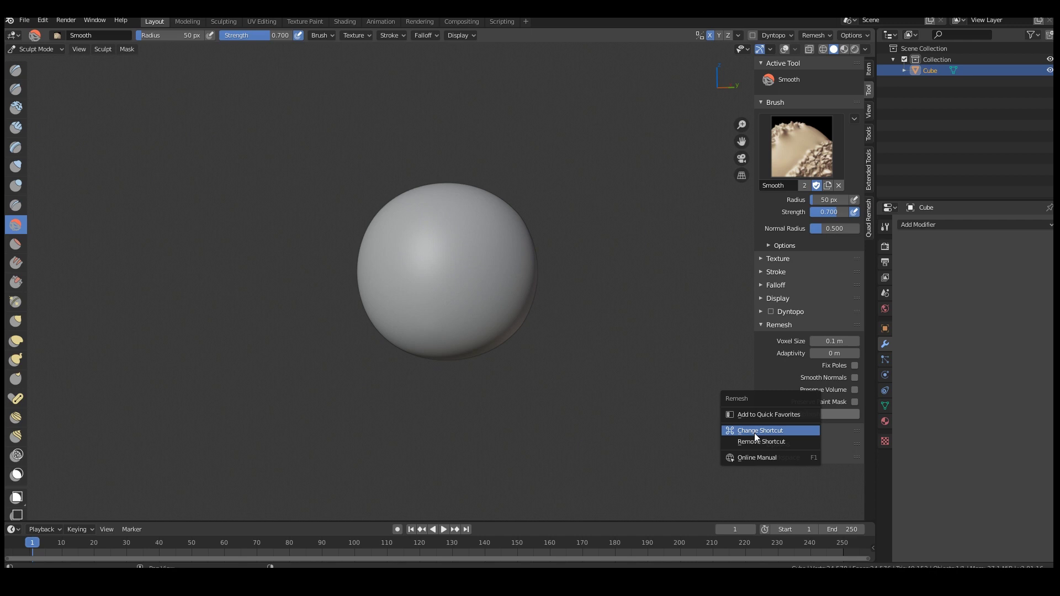
pyautogui.click(762, 415)
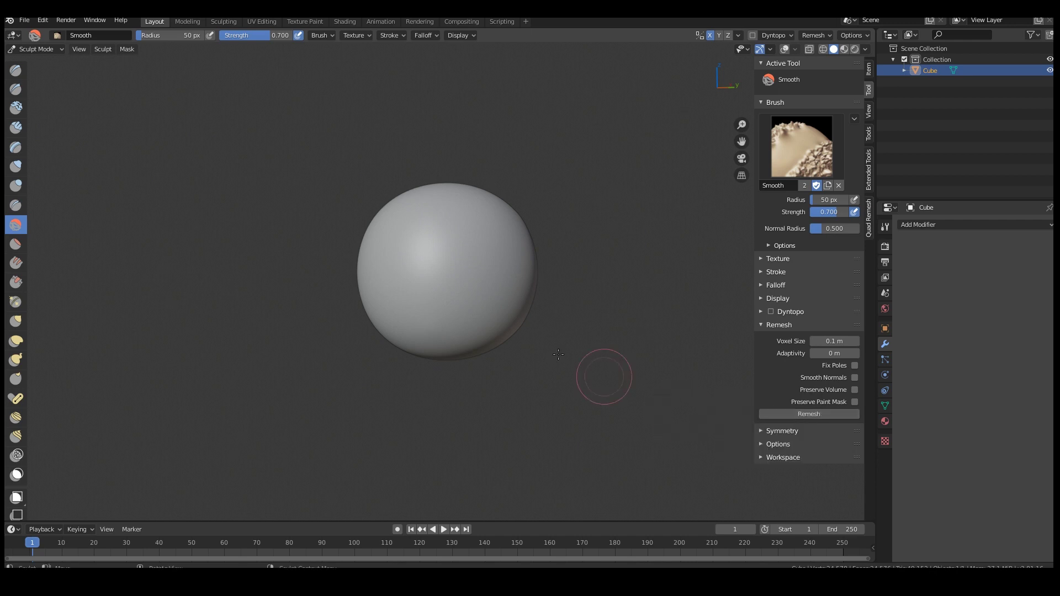
pyautogui.press('q')
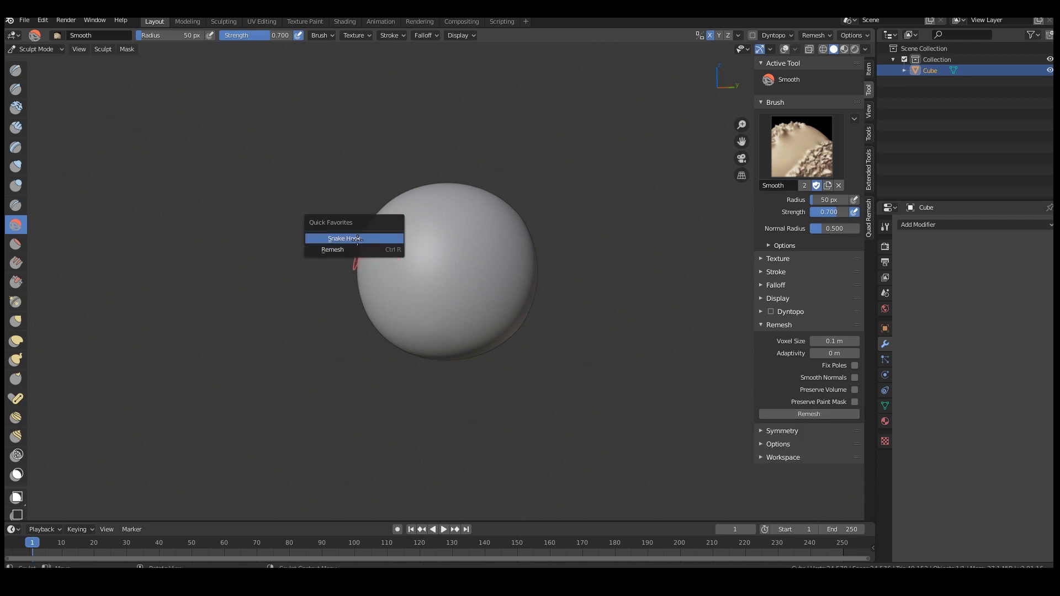
pyautogui.press('q')
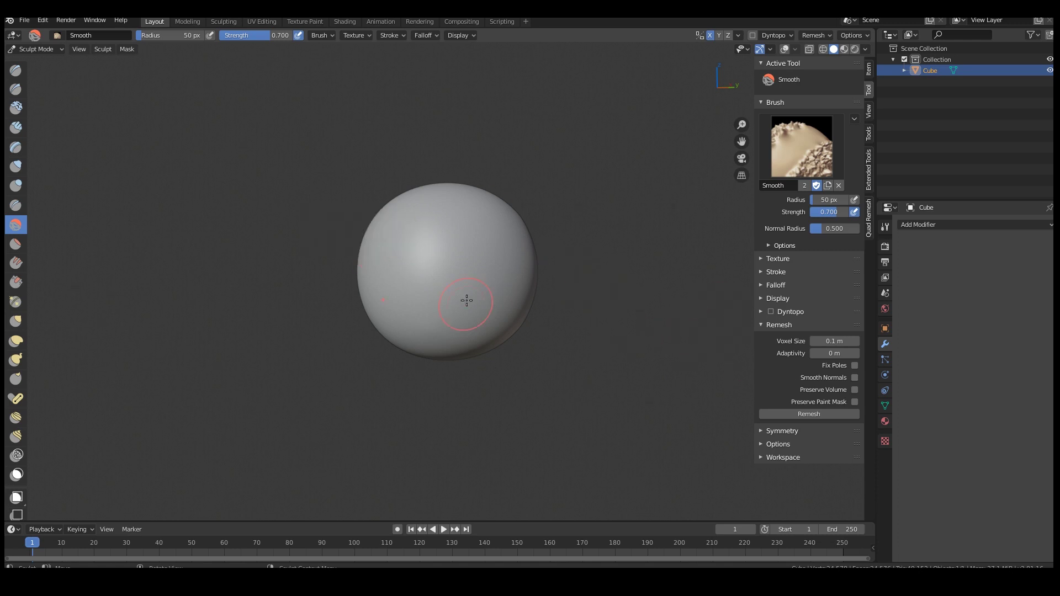
# Set the Remesh voxel size to 0.03 m and hide the sidebar.
pyautogui.click(835, 342)
pyautogui.write('.03')
pyautogui.press('Return')
pyautogui.press('n')
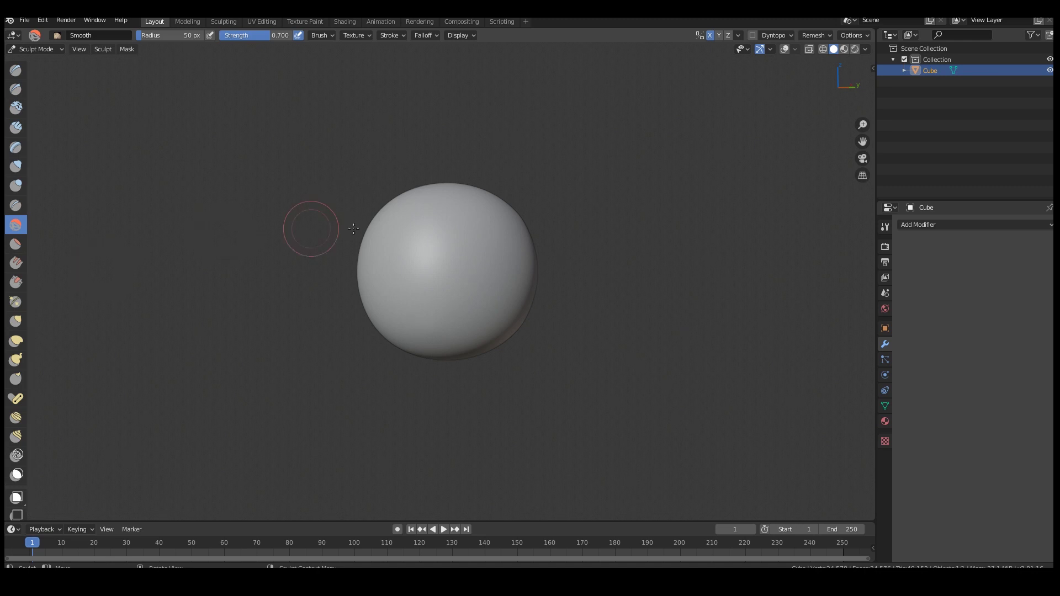
# Enlarge the Grab brush to 151 px and pull the sphere's lower front down into a chin.
pyautogui.press('g')
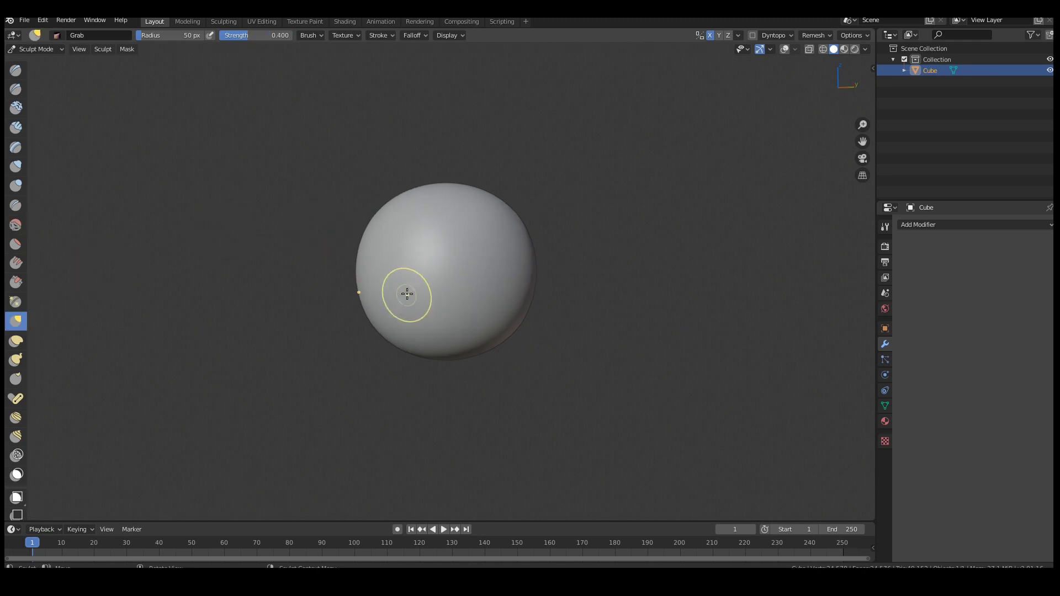
pyautogui.press('f')
pyautogui.click(438, 304)
pyautogui.press('f')
pyautogui.click(419, 343)
pyautogui.moveTo(393, 345); pyautogui.dragTo(413, 370)
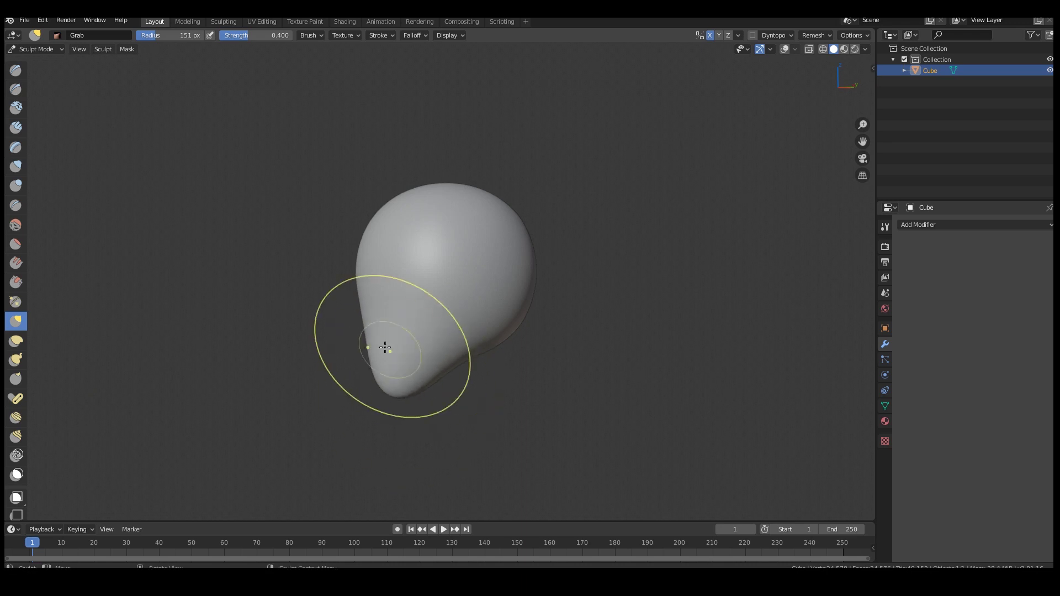
# Shape the sides of the head and the jawline with the Grab brush at a radius of 159 px.
pyautogui.moveTo(367, 275)
pyautogui.mouseDown(button='middle')
pyautogui.moveTo(486, 280)
pyautogui.moveTo(474, 286)
pyautogui.mouseUp(button='middle')
pyautogui.moveTo(473, 285)
pyautogui.mouseDown()
pyautogui.moveTo(457, 331)
pyautogui.moveTo(473, 346)
pyautogui.moveTo(469, 372)
pyautogui.mouseUp()
pyautogui.moveTo(484, 337); pyautogui.dragTo(403, 341, button='middle')
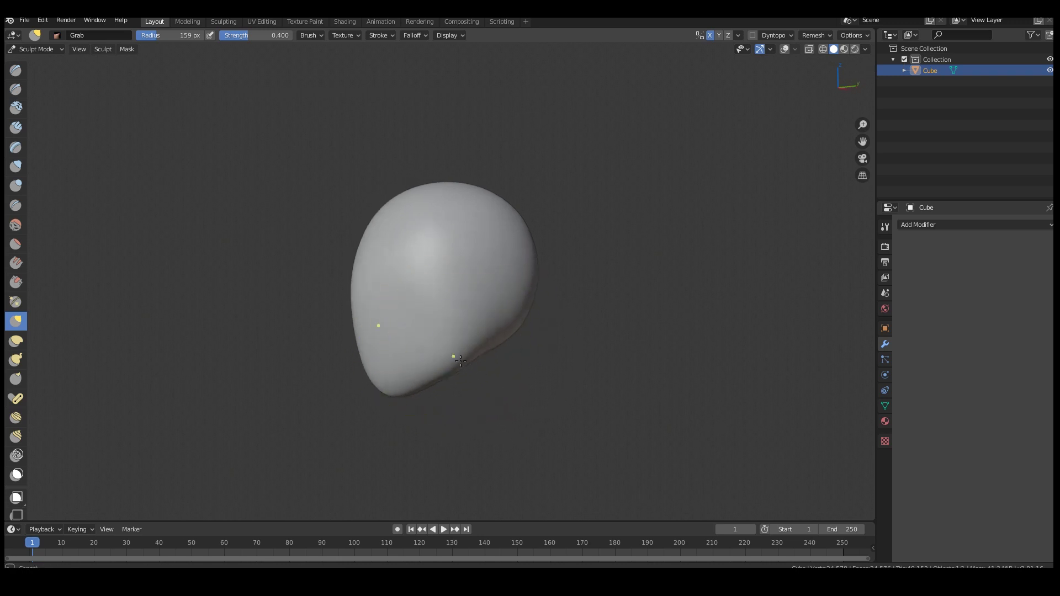
pyautogui.moveTo(452, 358)
pyautogui.mouseDown()
pyautogui.moveTo(438, 374)
pyautogui.moveTo(366, 392)
pyautogui.moveTo(357, 342)
pyautogui.mouseUp()
# Reduce the Grab brush to 87 px, pull the middle of the face forward and push in the eye sockets.
pyautogui.press('f')
pyautogui.click(386, 289)
pyautogui.press('f')
pyautogui.click(359, 288)
pyautogui.moveTo(369, 289); pyautogui.dragTo(412, 293)
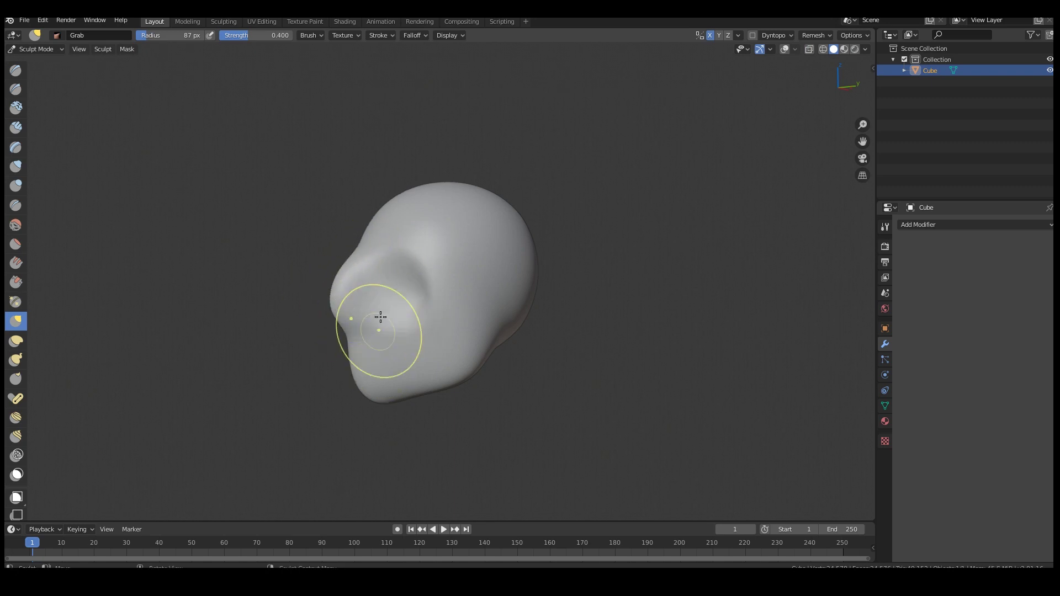
# Remesh the head and build up the middle of the face with 55 px Clay Strips strokes.
pyautogui.press('c')
pyautogui.moveTo(367, 301)
pyautogui.mouseDown()
pyautogui.moveTo(348, 306)
pyautogui.moveTo(356, 291)
pyautogui.mouseUp()
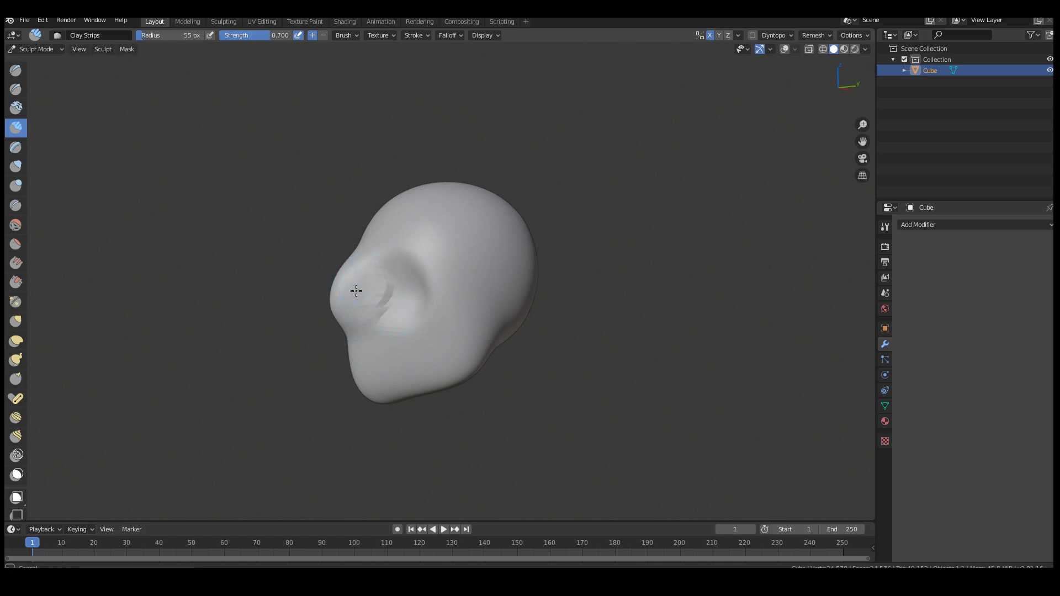
pyautogui.hotkey('ctrl', 'z')
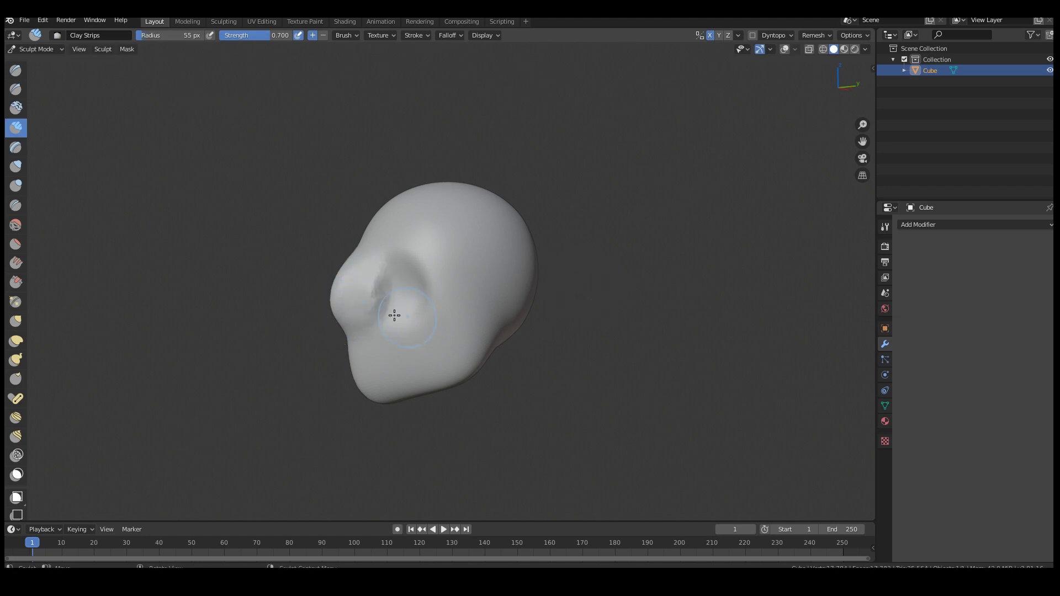
pyautogui.moveTo(407, 302); pyautogui.dragTo(439, 271, button='middle')
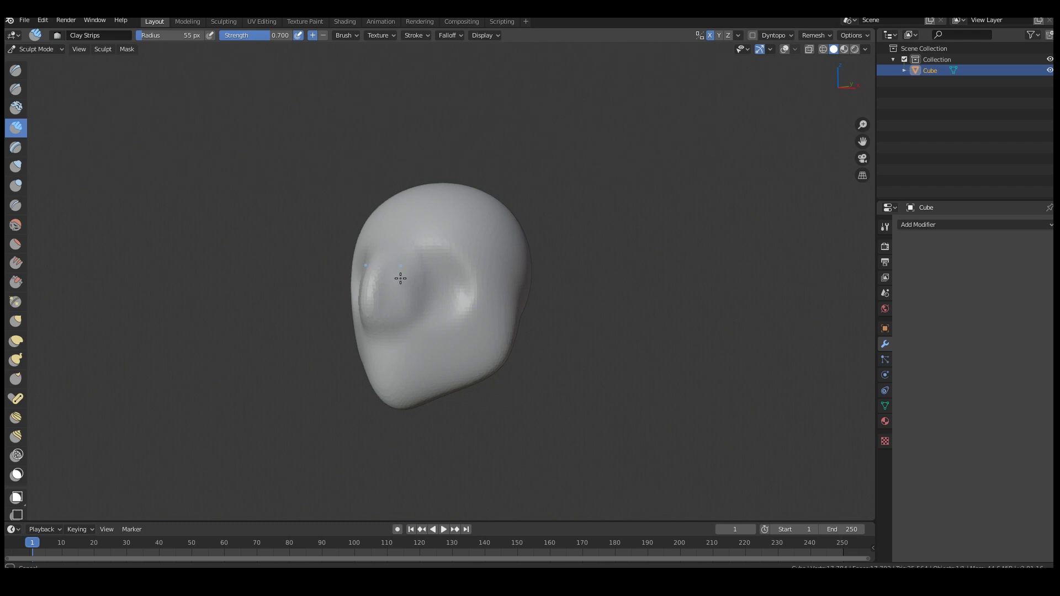
pyautogui.moveTo(390, 303); pyautogui.dragTo(395, 291)
pyautogui.moveTo(395, 291)
pyautogui.mouseDown()
pyautogui.moveTo(397, 274)
pyautogui.moveTo(411, 313)
pyautogui.mouseUp()
# Reduce the Clay Strips brush to 27 px and sculpt the nose and the area beneath it.
pyautogui.press('f')
pyautogui.click(368, 308)
pyautogui.press('f')
pyautogui.click(389, 311)
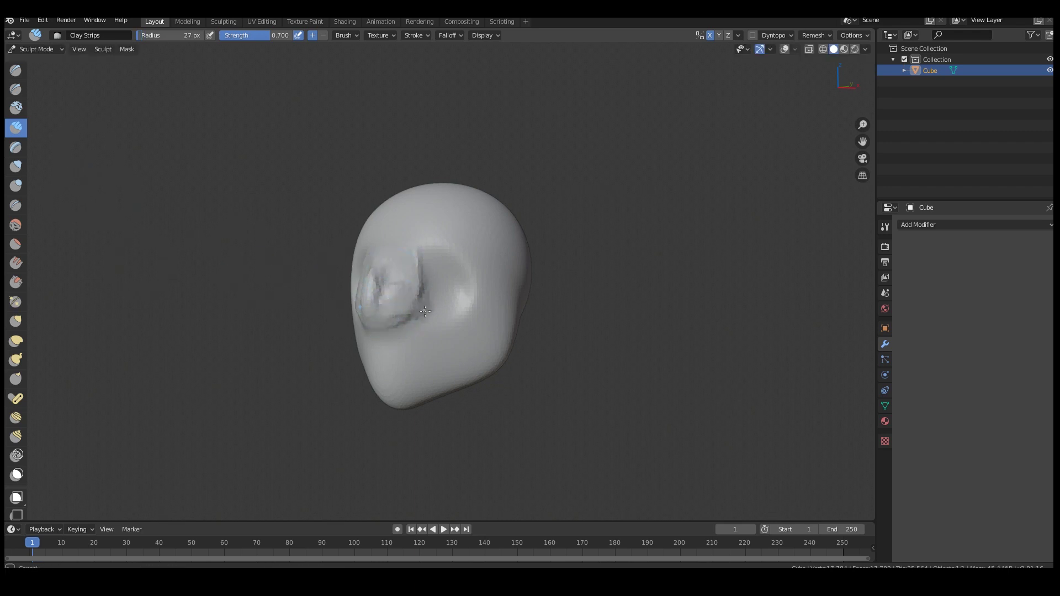
pyautogui.moveTo(395, 316); pyautogui.dragTo(414, 313, button='middle')
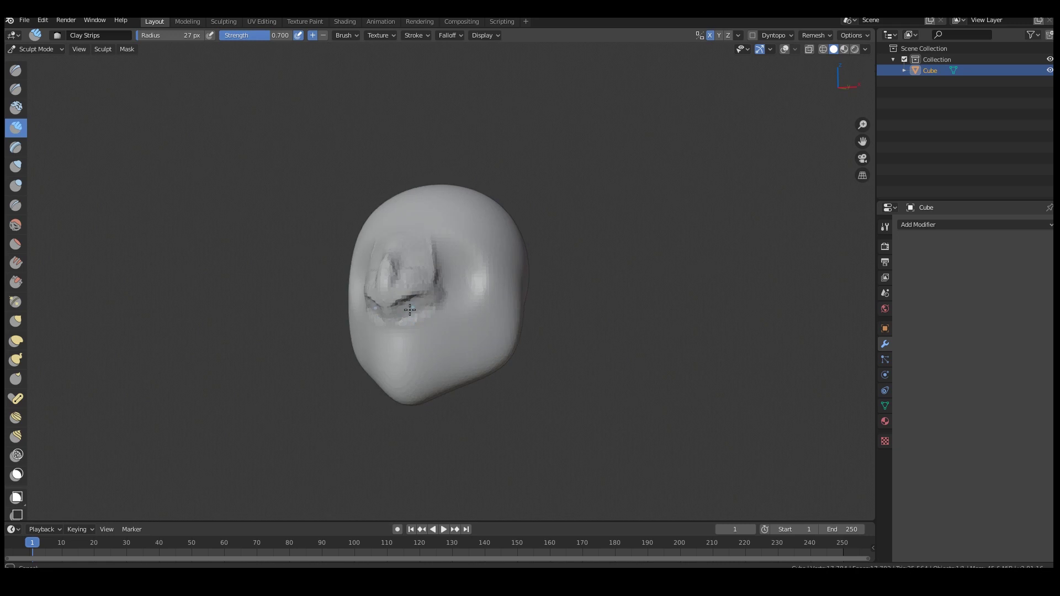
pyautogui.moveTo(433, 318)
pyautogui.mouseDown()
pyautogui.moveTo(464, 354)
pyautogui.moveTo(433, 323)
pyautogui.moveTo(398, 328)
pyautogui.mouseUp()
# Build up the cheeks with Clay Strips at 62 px and the mouth and chin area at 47 px.
pyautogui.press('f')
pyautogui.click(440, 329)
pyautogui.press('f')
pyautogui.click(453, 326)
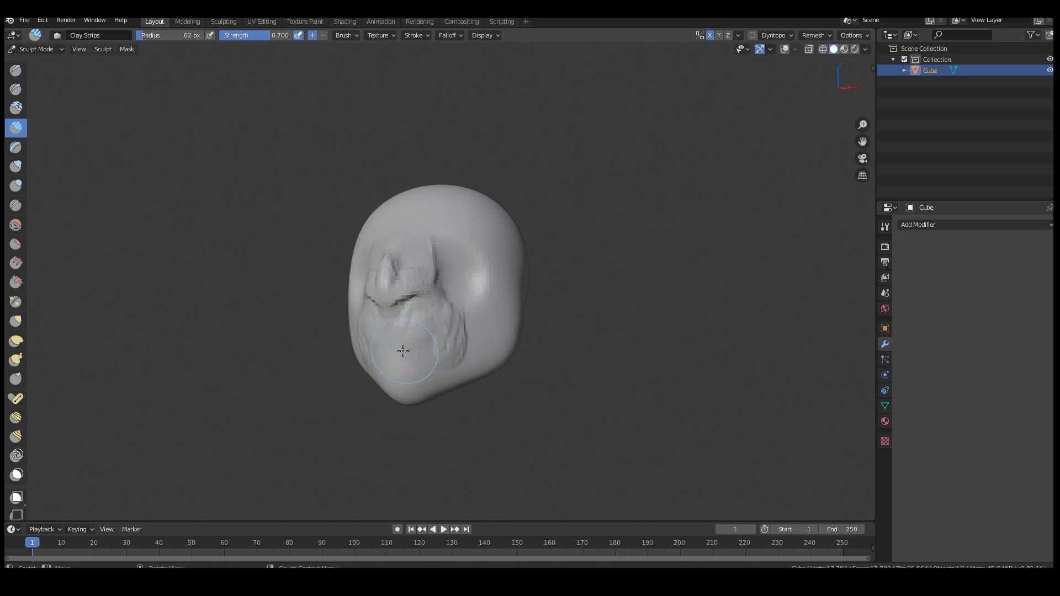
pyautogui.press('f')
pyautogui.click(395, 353)
pyautogui.moveTo(426, 369); pyautogui.dragTo(424, 385)
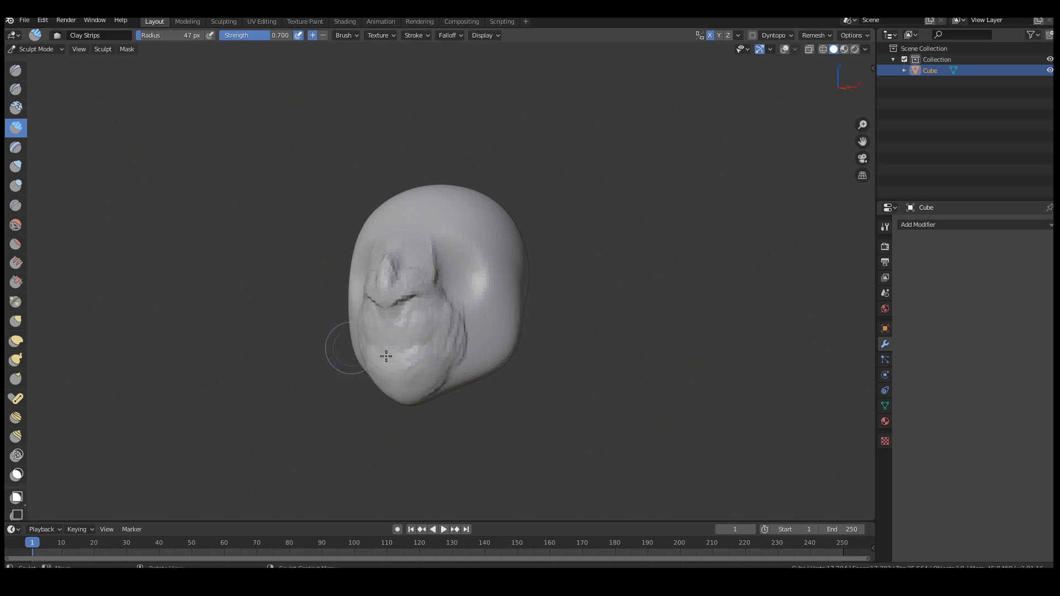
# Activate the Grab brush for reshaping the side of the head.
pyautogui.press('g')
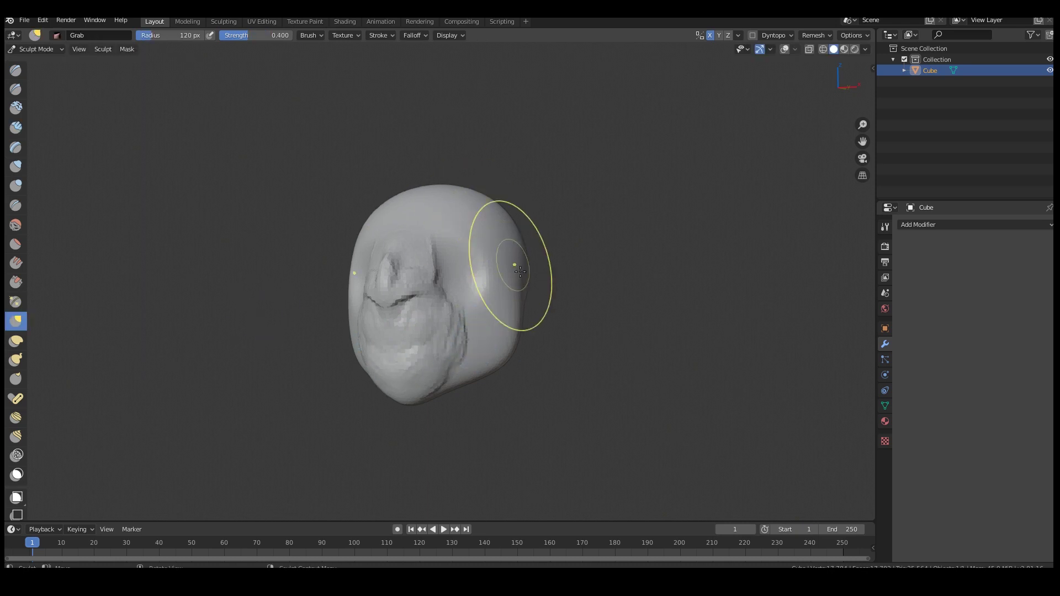